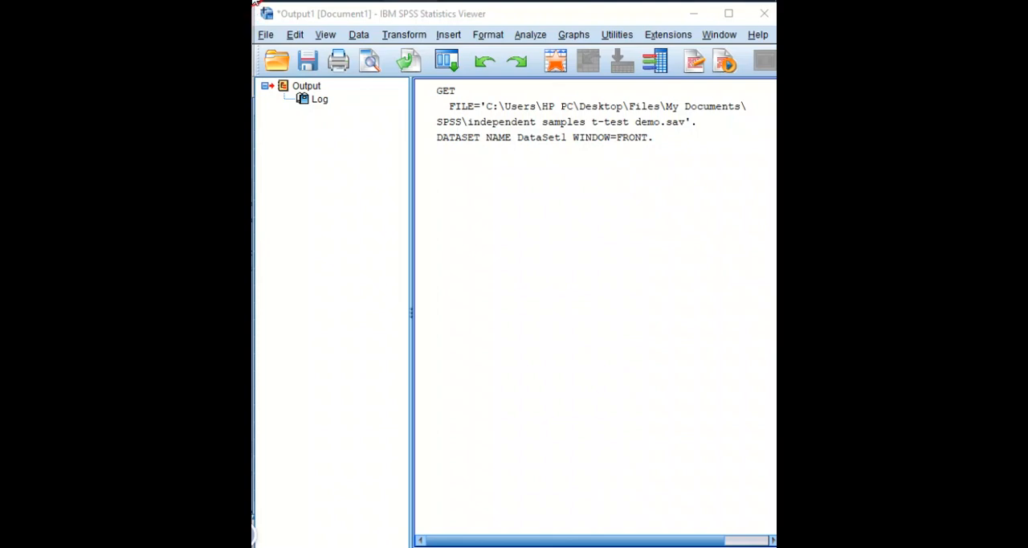
Examine the gender and engagement_score values for all cases in the independent samples t-test demo dataset.
{"action": "left_click", "coordinate": [253, 16]}
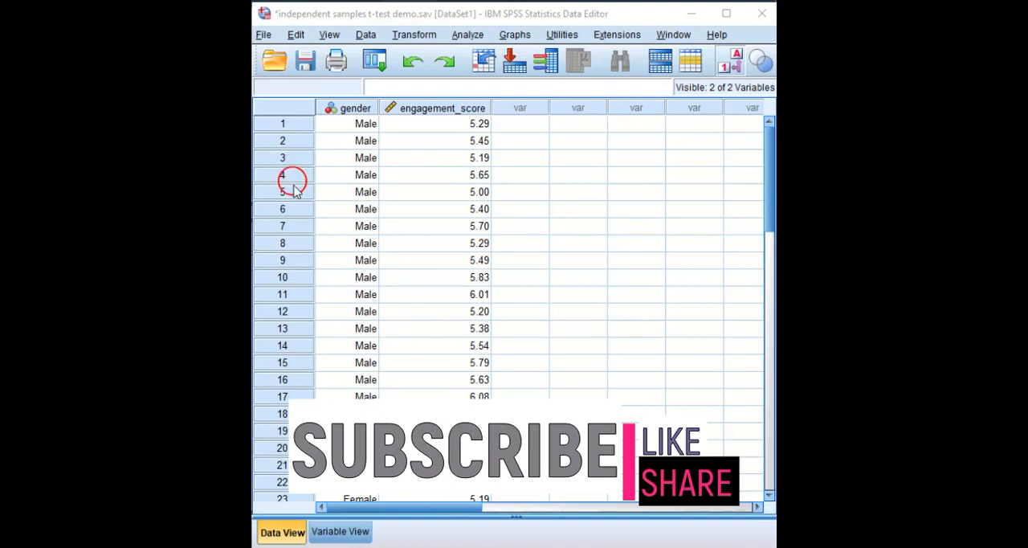
{"action": "scroll", "coordinate": [386, 201], "scroll_direction": "down", "scroll_amount": 7}
{"action": "scroll", "coordinate": [386, 203], "scroll_direction": "down", "scroll_amount": 2}
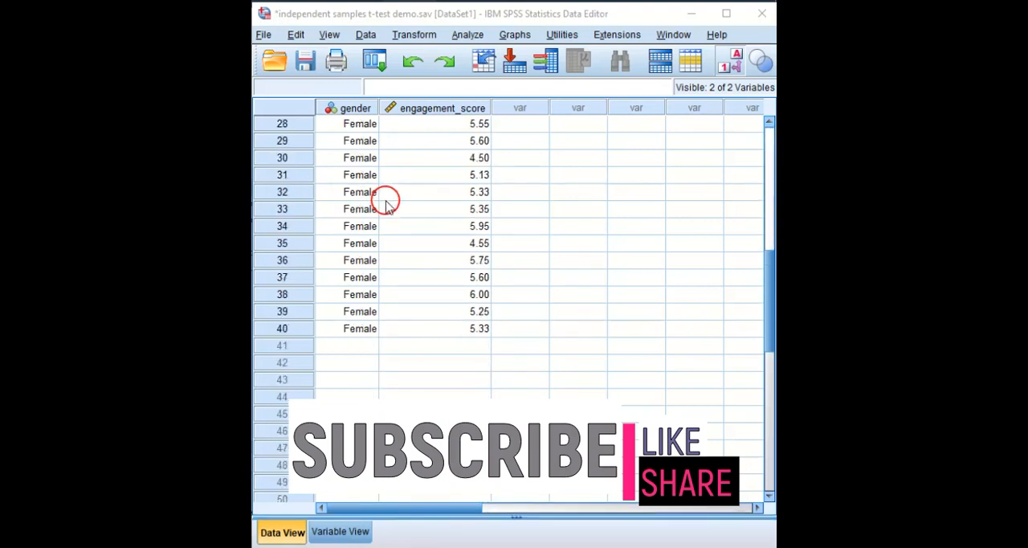
{"action": "scroll", "coordinate": [385, 203], "scroll_direction": "up", "scroll_amount": 9}
{"action": "scroll", "coordinate": [386, 202], "scroll_direction": "down", "scroll_amount": 1}
{"action": "scroll", "coordinate": [385, 205], "scroll_direction": "down", "scroll_amount": 10}
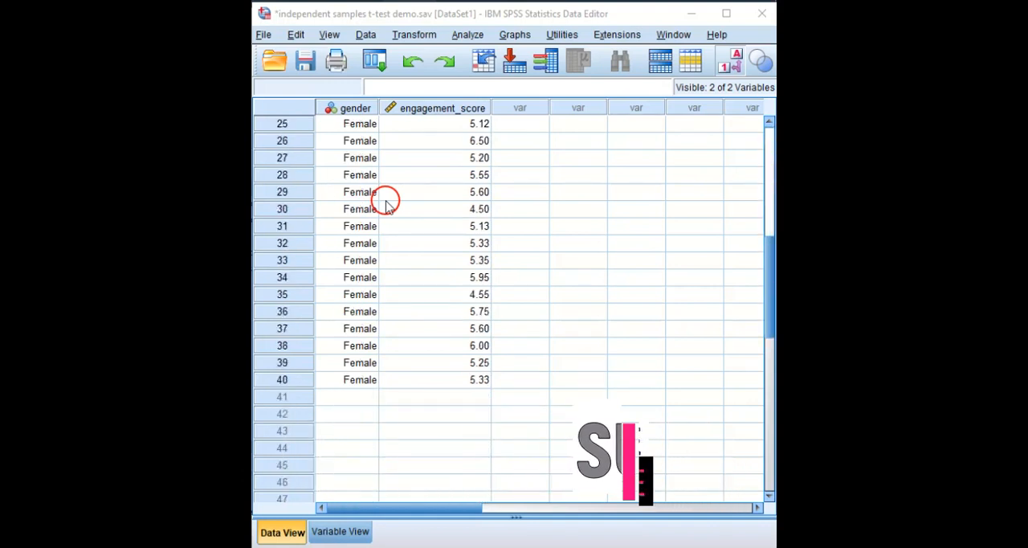
{"action": "scroll", "coordinate": [386, 204], "scroll_direction": "up", "scroll_amount": 11}
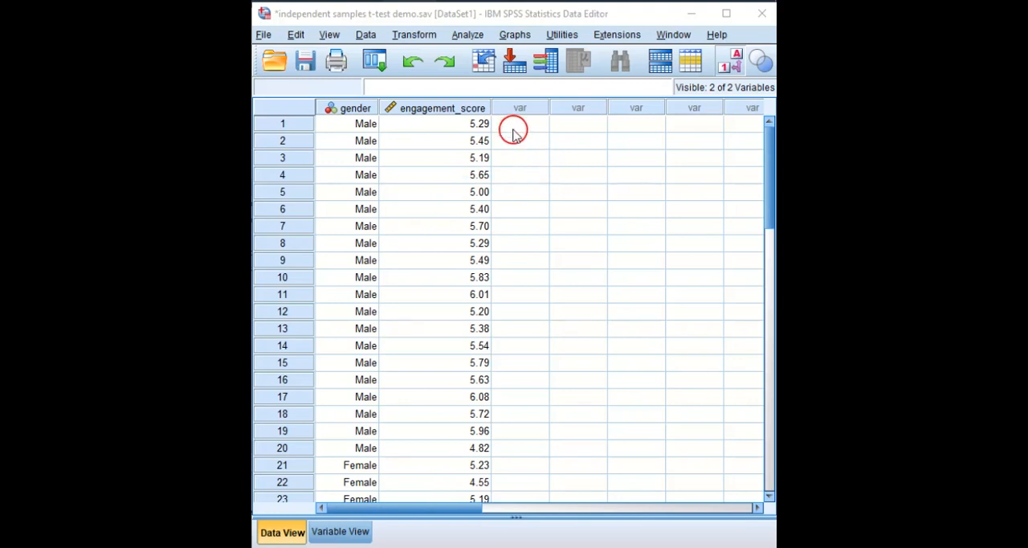
Set up an Independent-Samples T Test with gender as the grouping variable and engagement score as the test variable.
{"action": "left_click", "coordinate": [467, 36]}
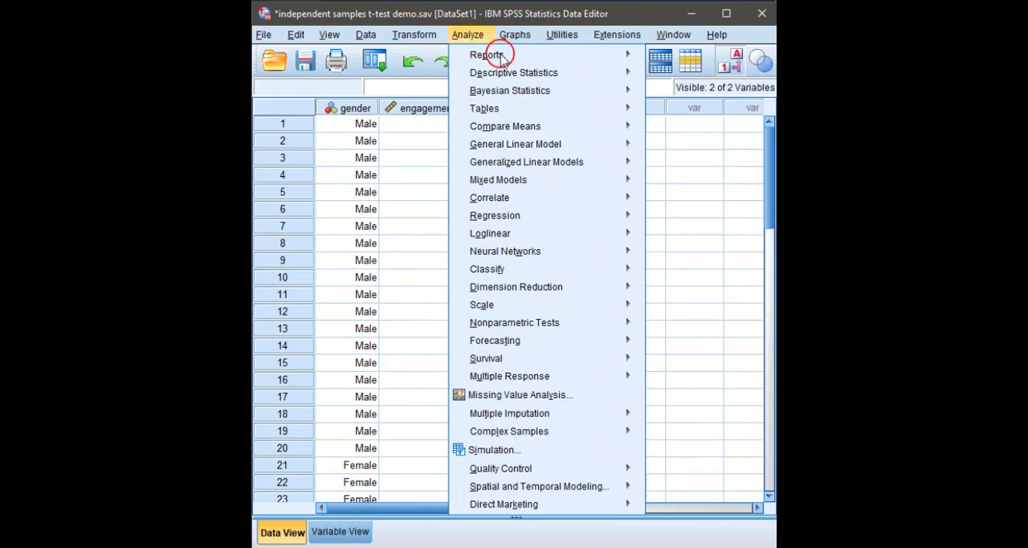
{"action": "mouse_move", "coordinate": [610, 134]}
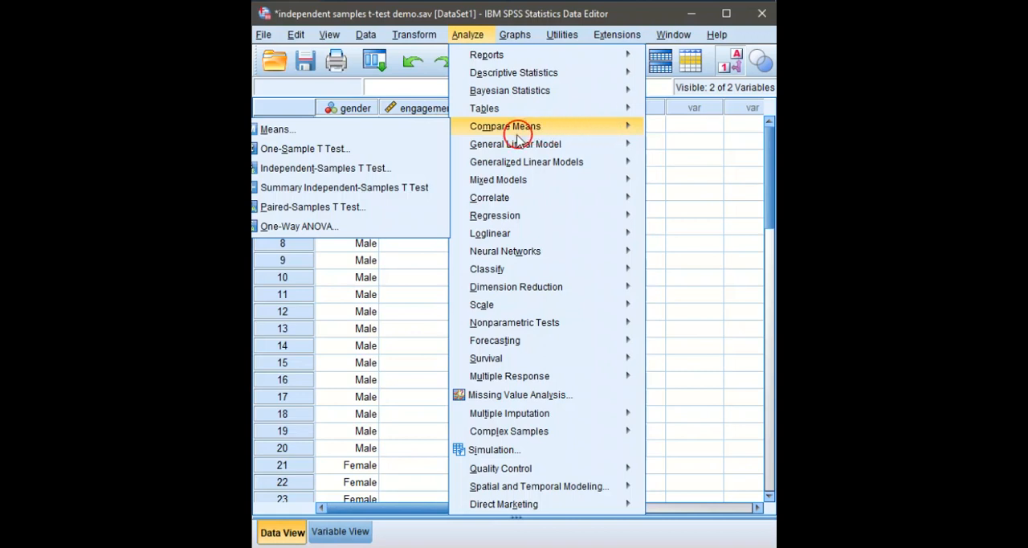
{"action": "left_click", "coordinate": [354, 172]}
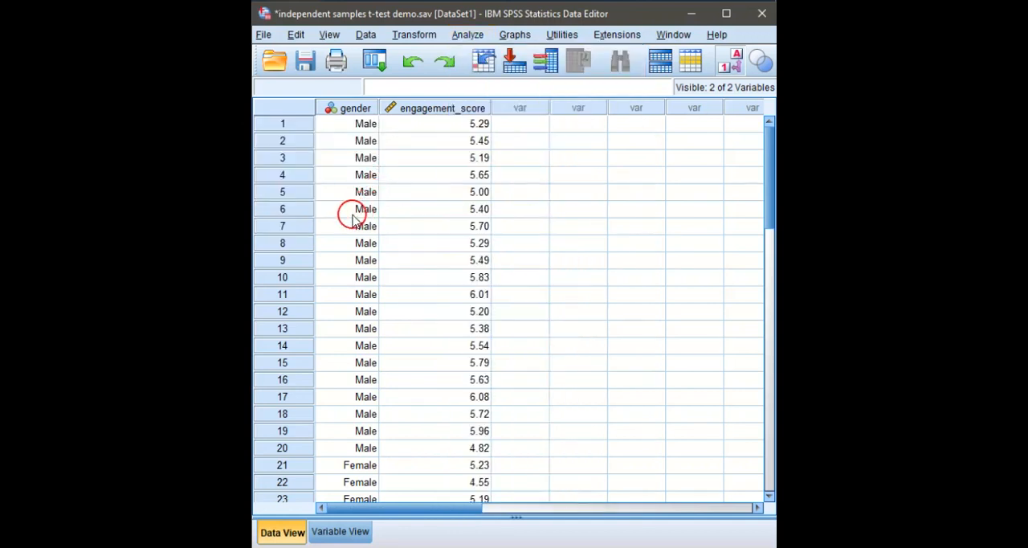
{"action": "left_click_drag", "start_coordinate": [278, 154], "coordinate": [498, 131]}
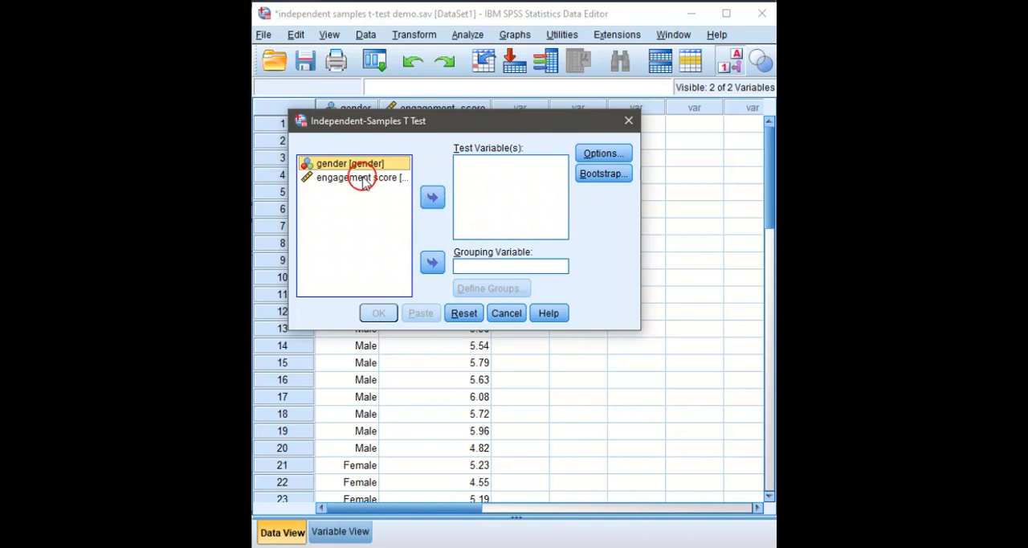
{"action": "left_click", "coordinate": [433, 264]}
{"action": "left_click", "coordinate": [364, 165]}
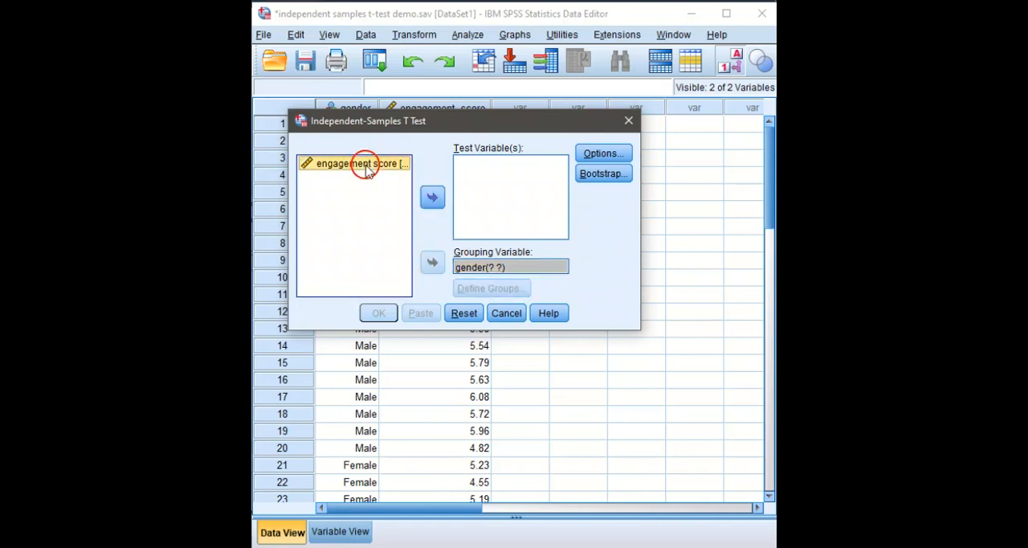
{"action": "left_click", "coordinate": [433, 200]}
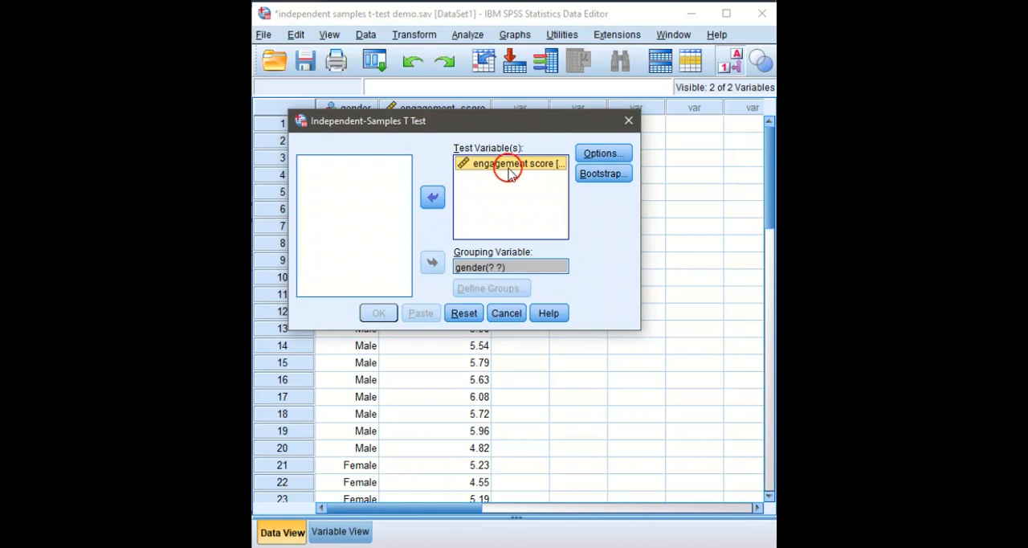
Define the groups of the gender grouping variable by specified values, with Group 1 as 1 and Group 2 as 2.
{"action": "left_click", "coordinate": [468, 266]}
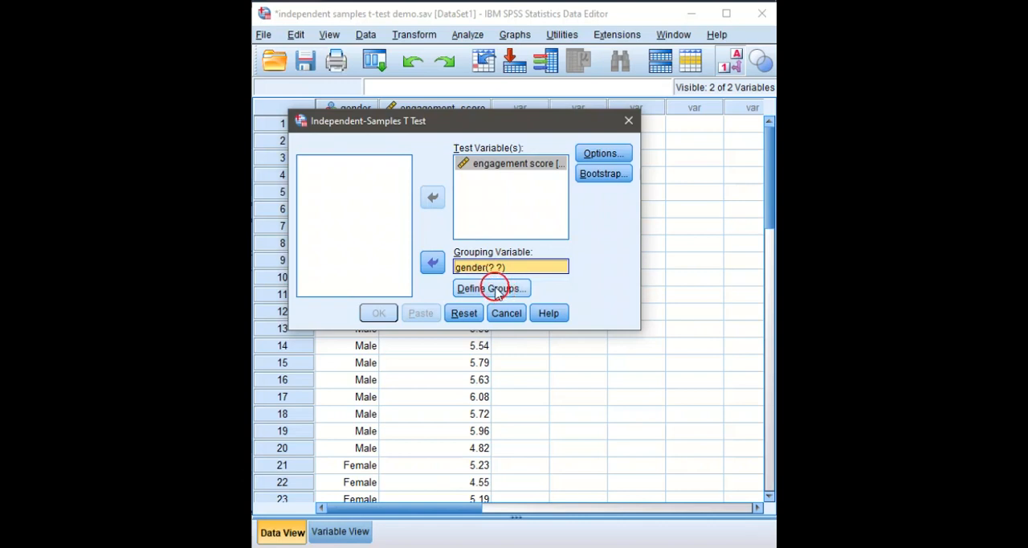
{"action": "left_click", "coordinate": [496, 293]}
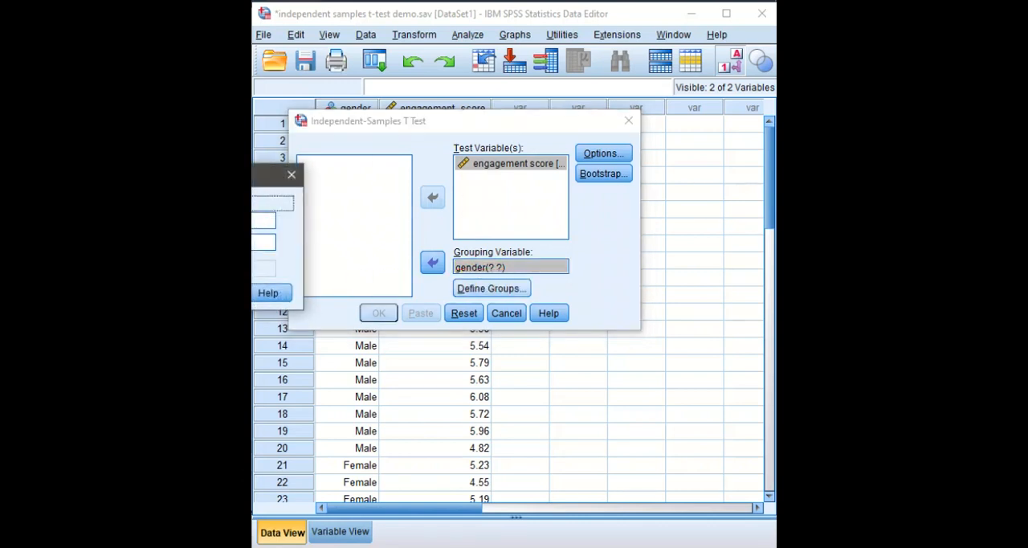
{"action": "left_click_drag", "start_coordinate": [218, 174], "coordinate": [470, 135]}
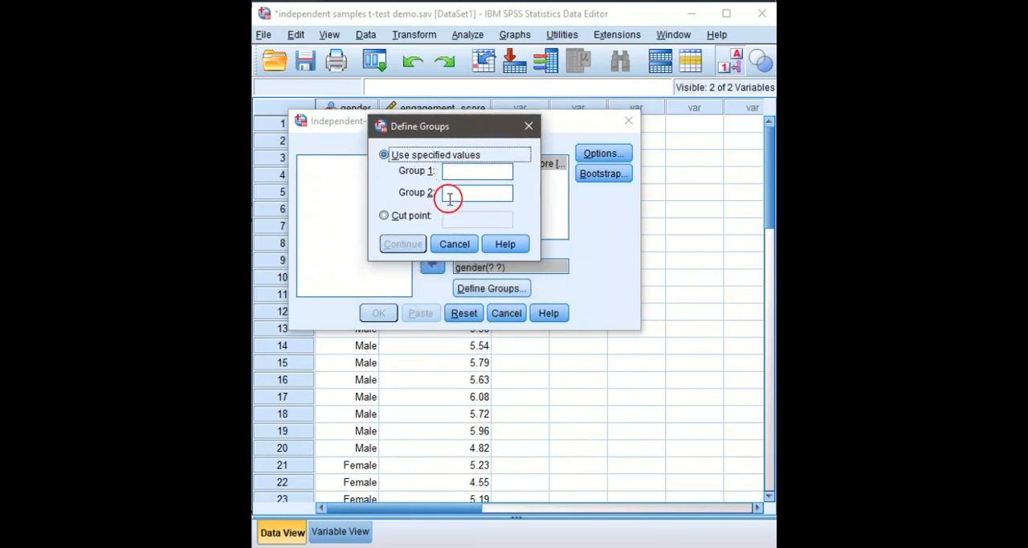
{"action": "mouse_move", "coordinate": [462, 131]}
{"action": "left_mouse_down"}
{"action": "mouse_move", "coordinate": [543, 177]}
{"action": "mouse_move", "coordinate": [498, 171]}
{"action": "mouse_move", "coordinate": [454, 136]}
{"action": "left_mouse_up"}
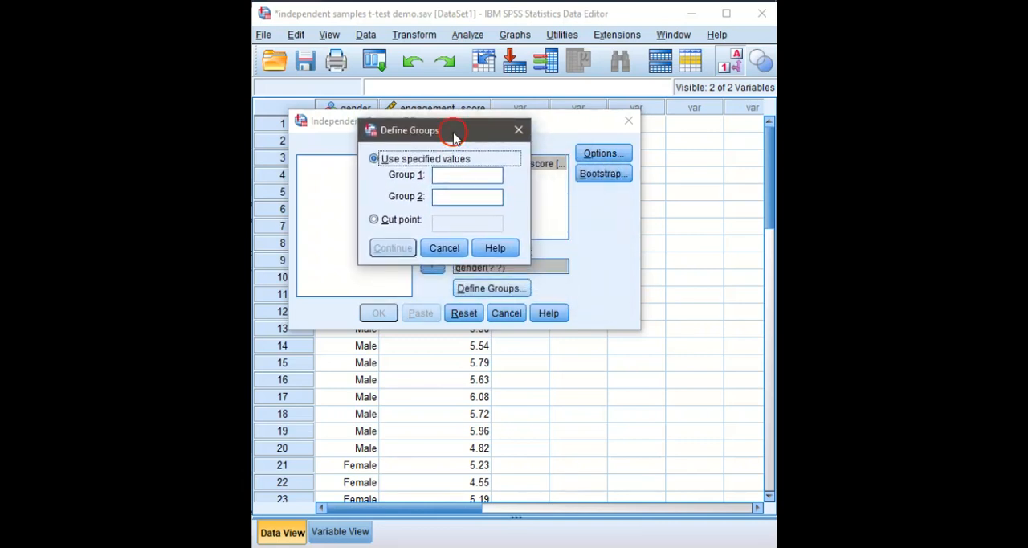
{"action": "left_click", "coordinate": [439, 175]}
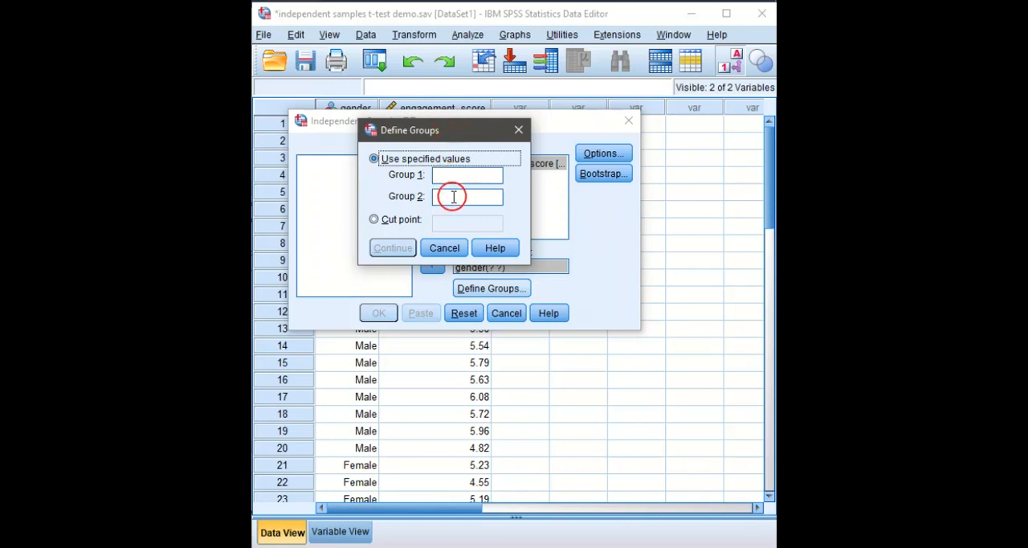
{"action": "left_click", "coordinate": [456, 175]}
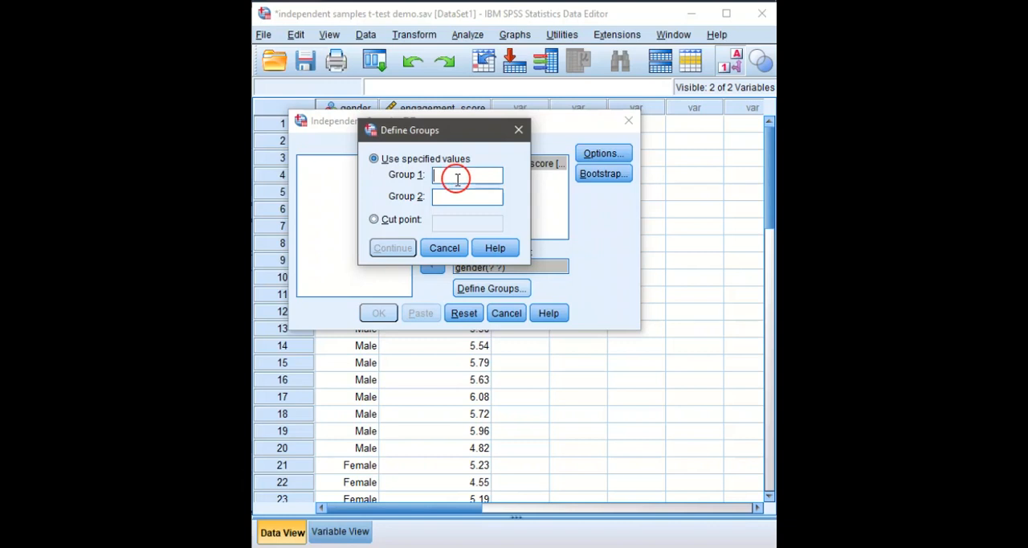
{"action": "type", "text": "1"}
{"action": "left_click", "coordinate": [459, 198]}
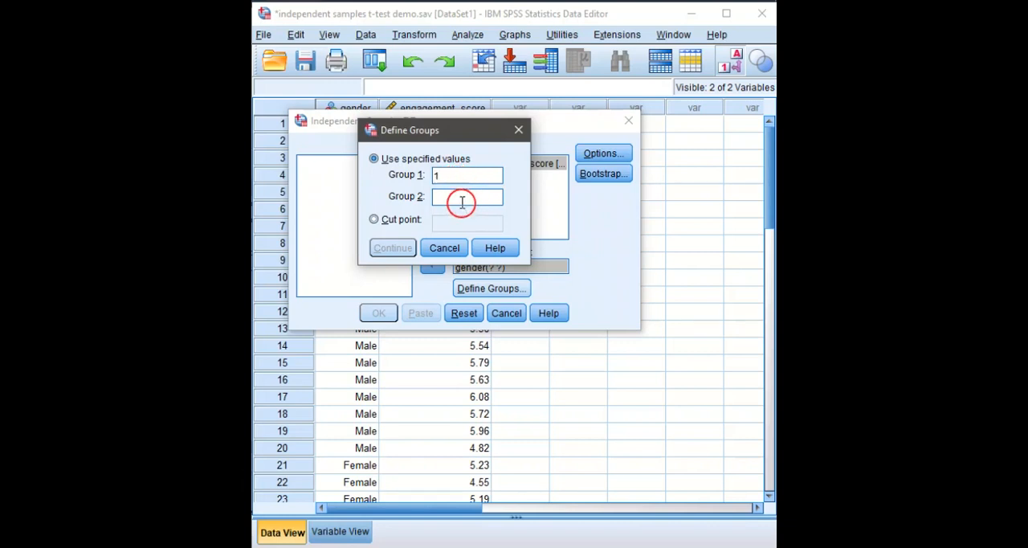
{"action": "type", "text": "2"}
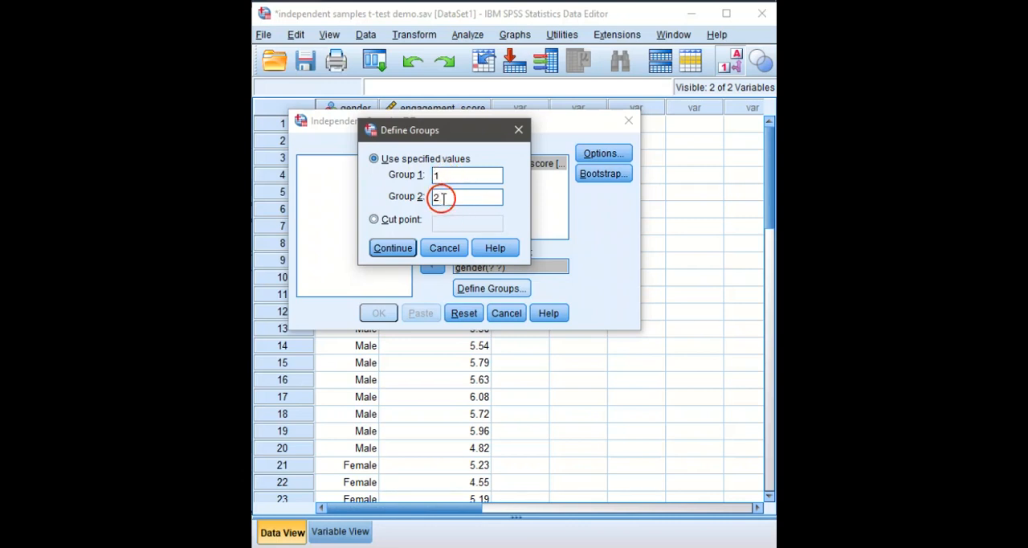
{"action": "left_click", "coordinate": [442, 197]}
{"action": "key", "text": "BackSpace"}
{"action": "type", "text": "4"}
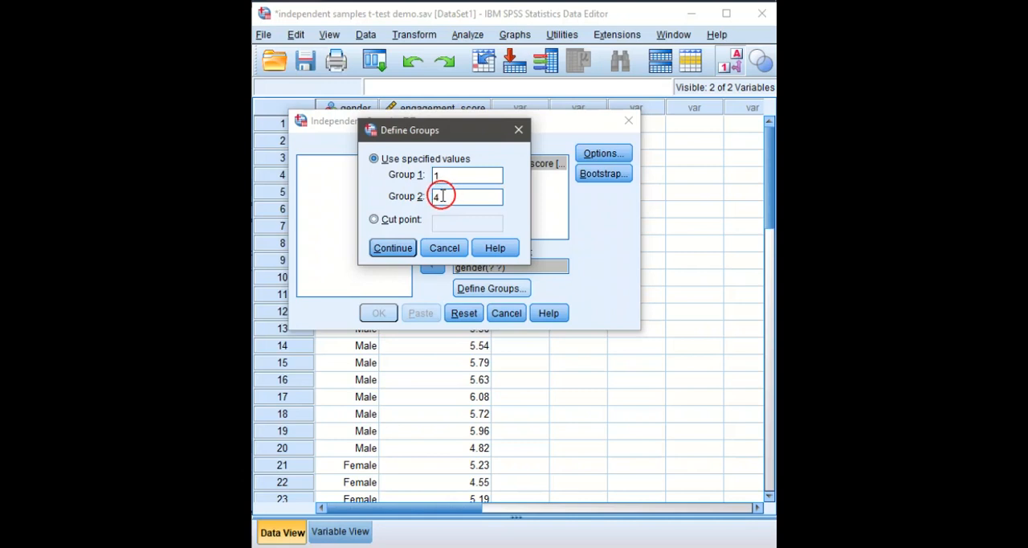
{"action": "key", "text": "BackSpace"}
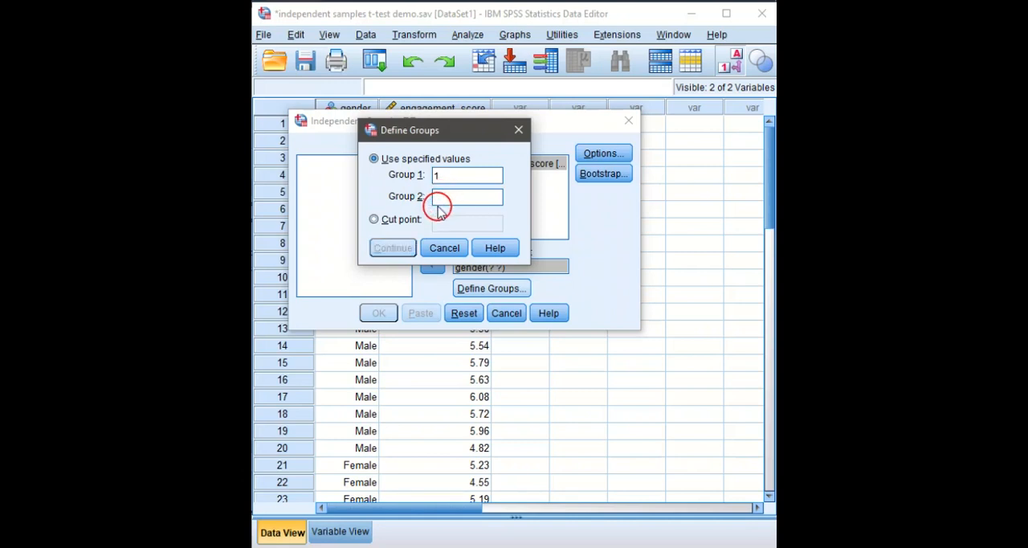
{"action": "type", "text": "2"}
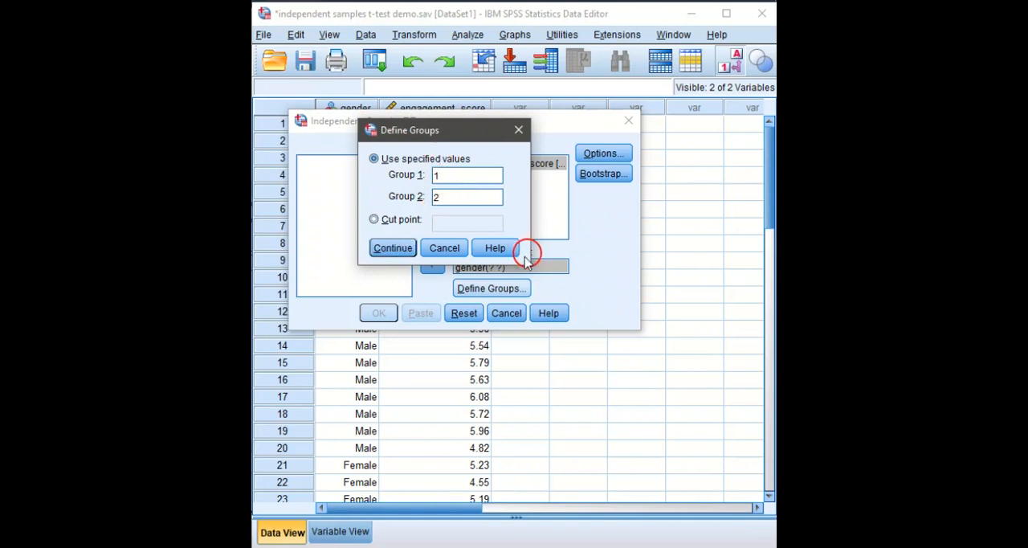
Accept the group definitions and run the t-test with a 95% confidence interval, excluding missing cases analysis by analysis.
{"action": "left_click", "coordinate": [392, 248]}
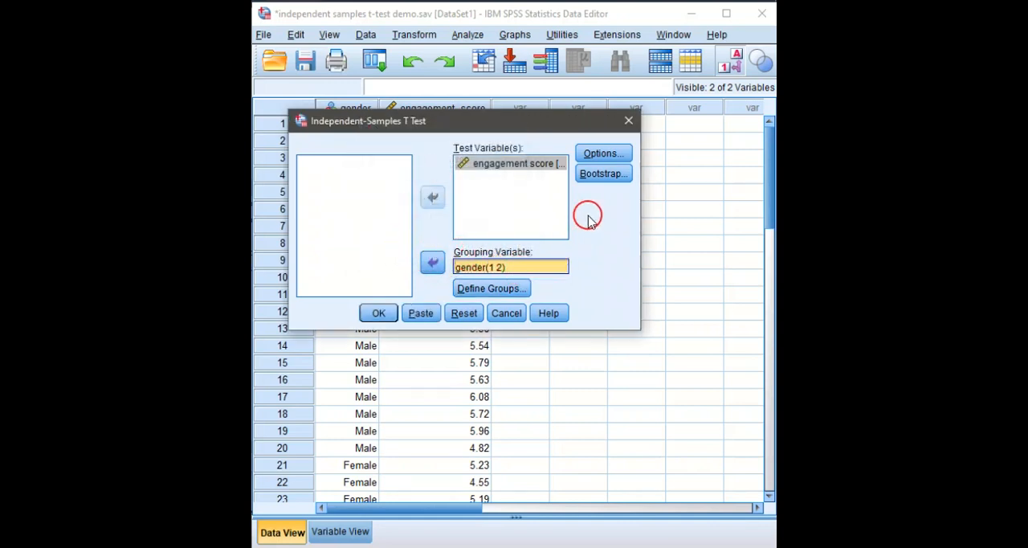
{"action": "left_click", "coordinate": [596, 157]}
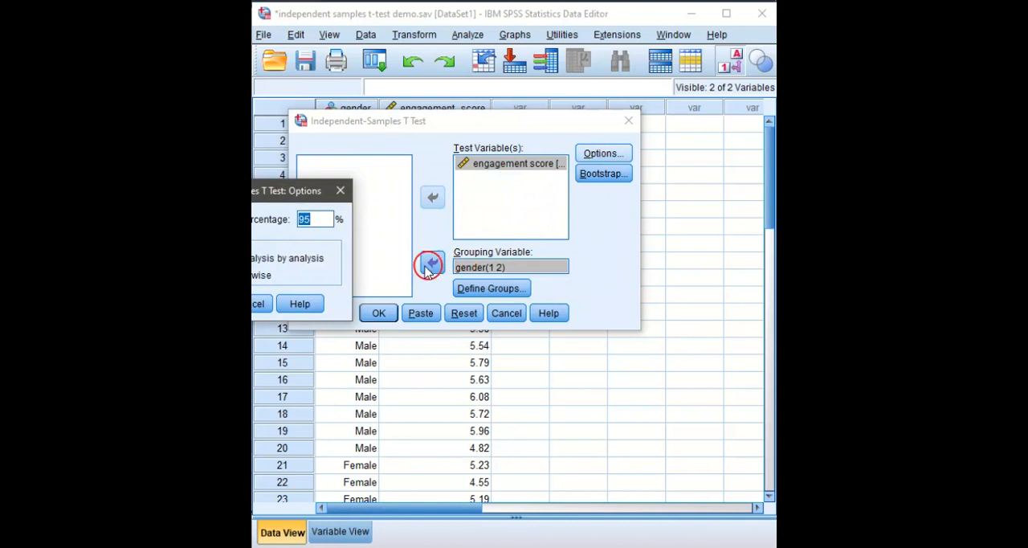
{"action": "left_click_drag", "start_coordinate": [278, 191], "coordinate": [452, 178]}
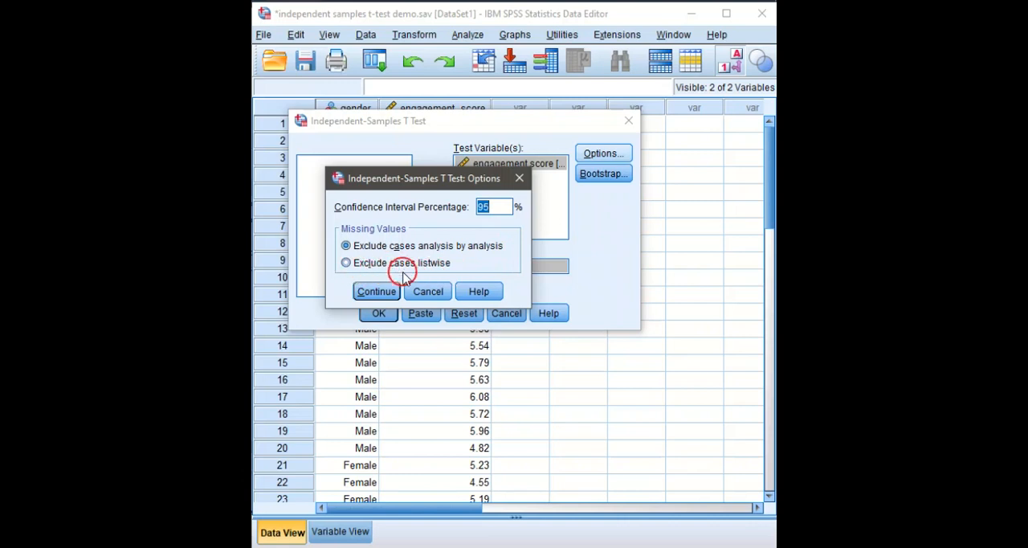
{"action": "left_click", "coordinate": [369, 292]}
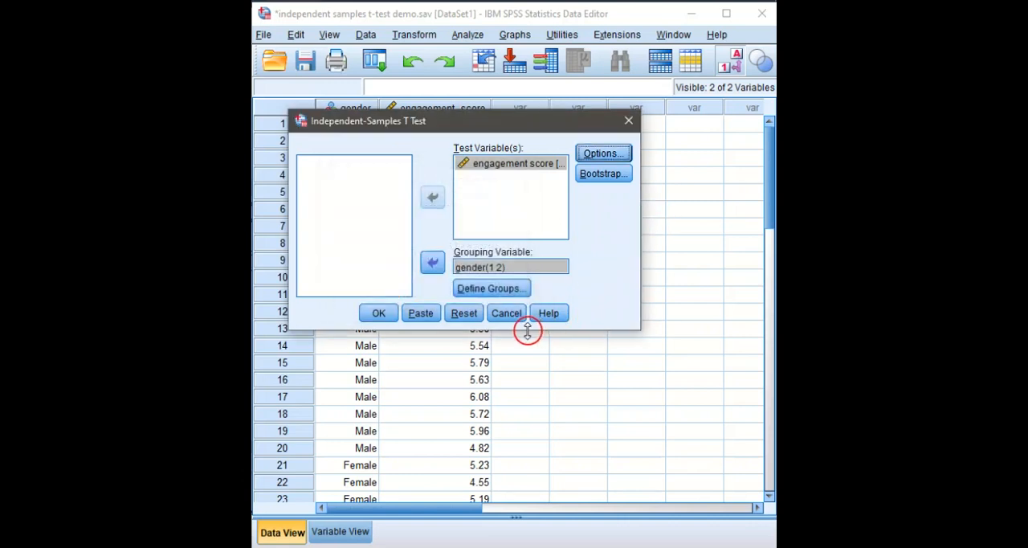
{"action": "left_click", "coordinate": [378, 313]}
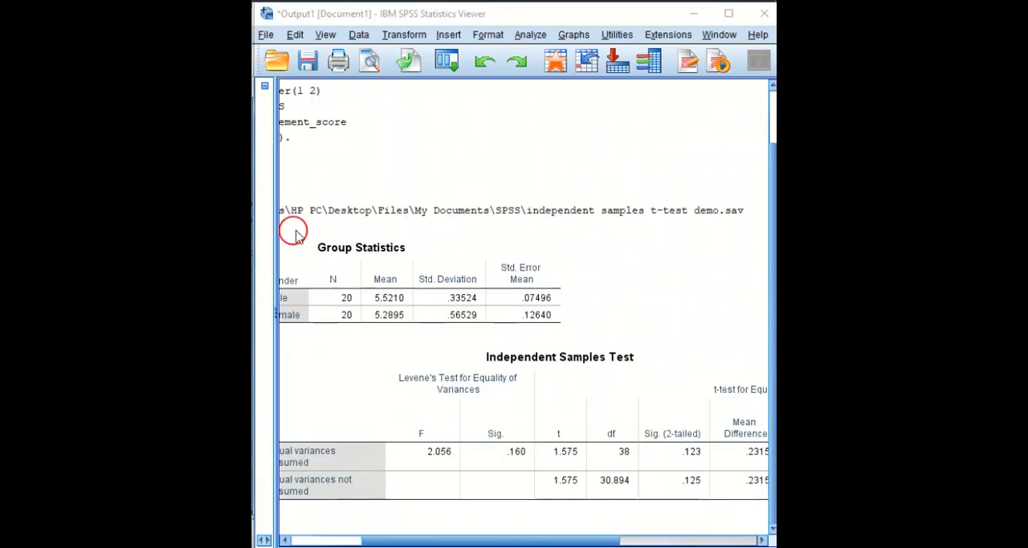
Examine the Group Statistics and Independent Samples Test tables in the output, including Levene's test and the t-test significance.
{"action": "left_click", "coordinate": [431, 243]}
{"action": "left_click_drag", "start_coordinate": [559, 540], "coordinate": [476, 542]}
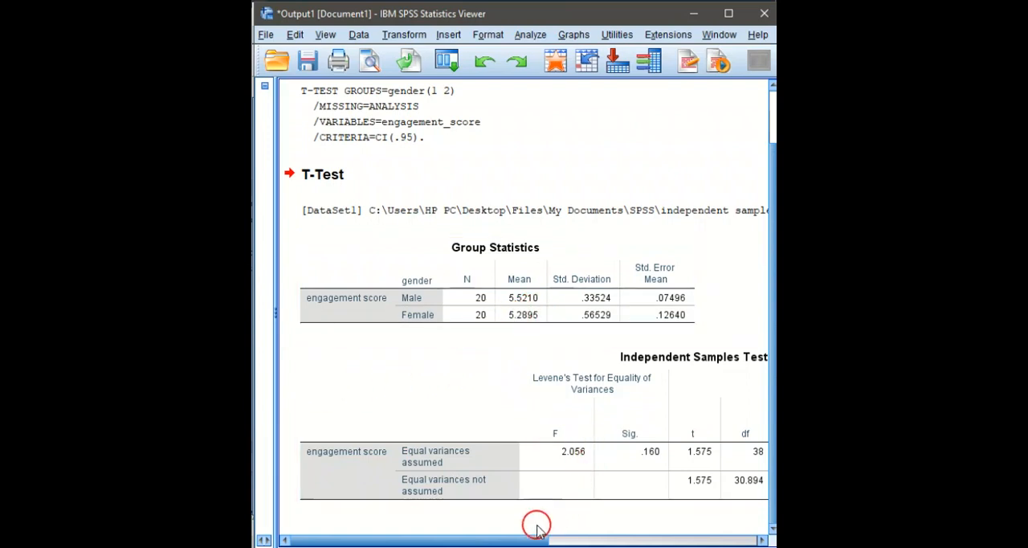
{"action": "left_click_drag", "start_coordinate": [521, 542], "coordinate": [599, 542]}
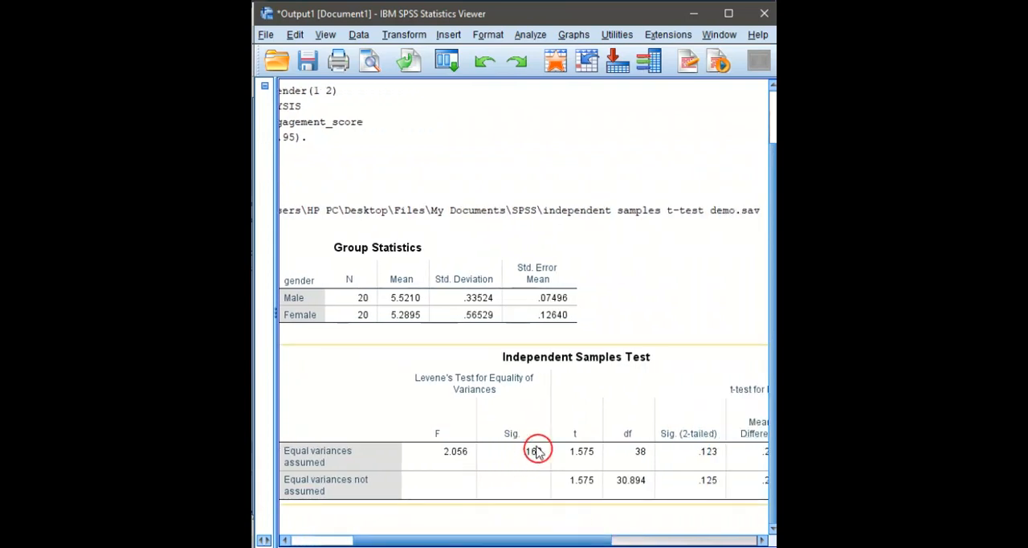